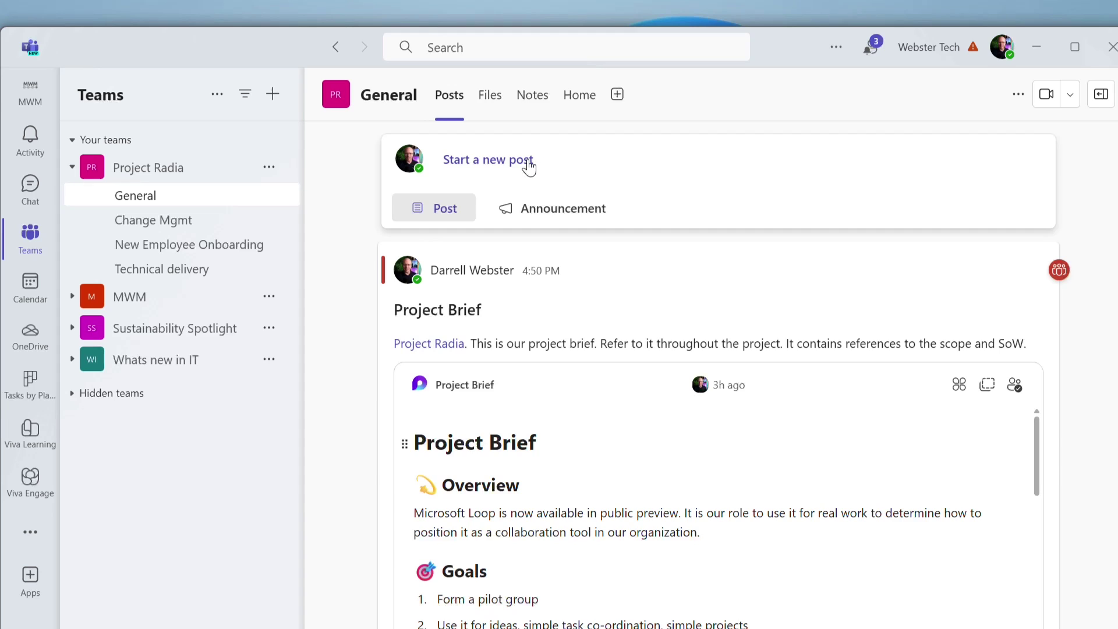
Step: Post 'Video script' with an embedded Loop paragraph component to the Project Radia General channel
{"action": "left_click", "coordinate": [529, 168]}
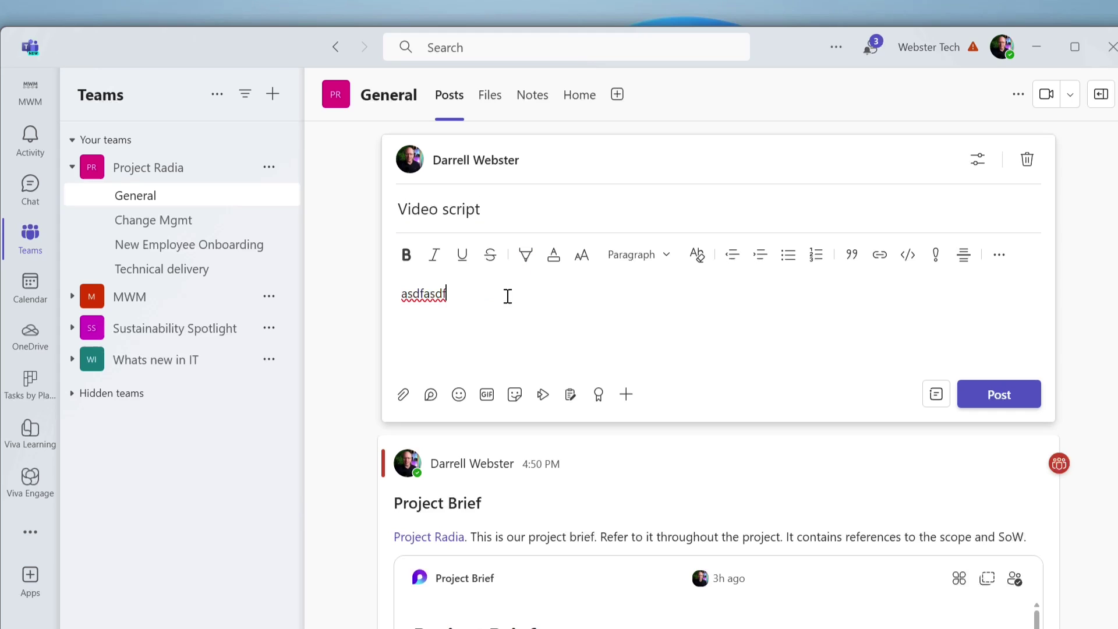
{"action": "left_click", "coordinate": [433, 396]}
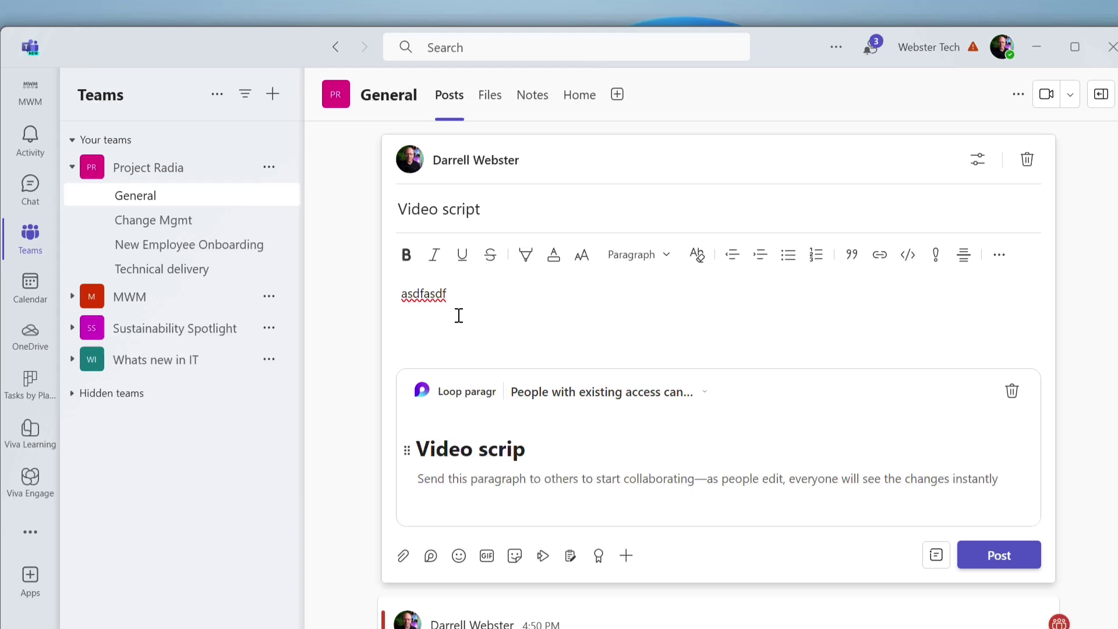
{"action": "left_click", "coordinate": [1024, 560]}
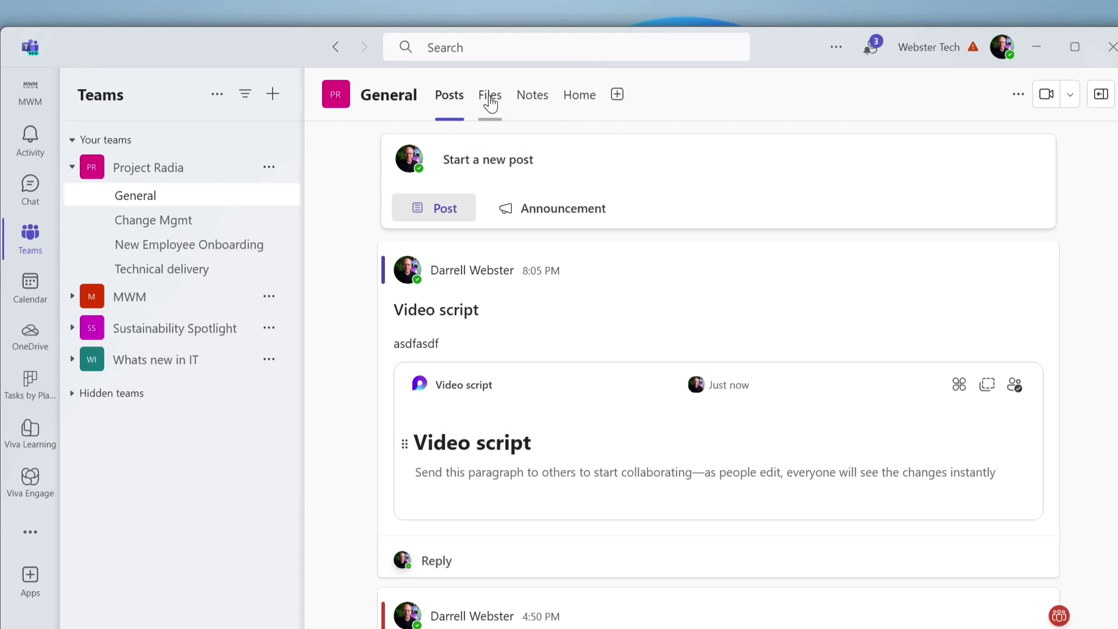
{"action": "left_click", "coordinate": [489, 99]}
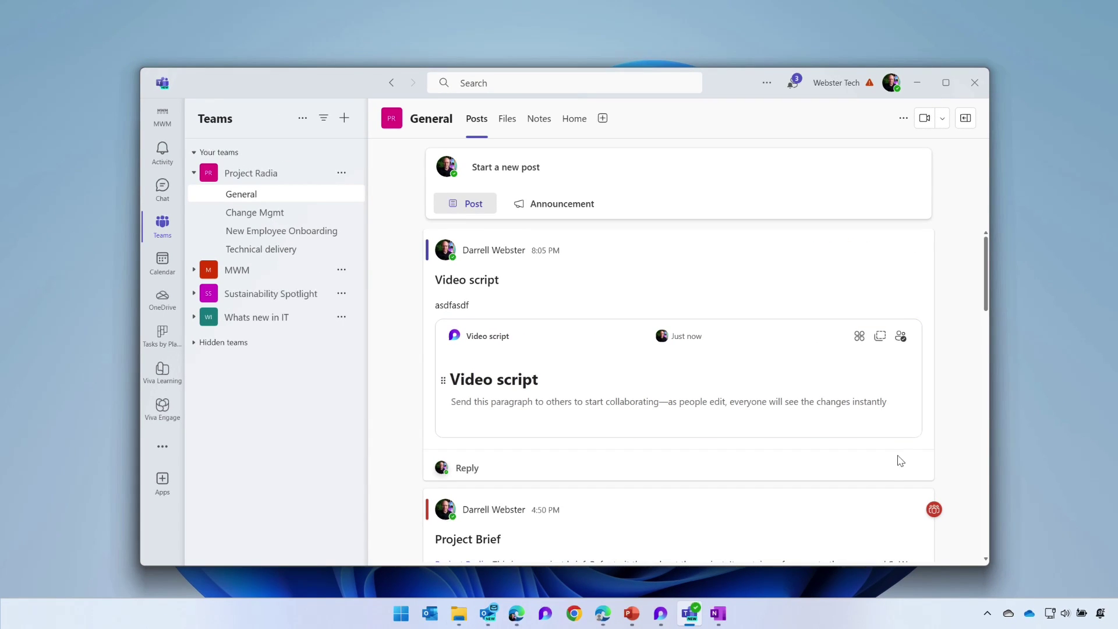
Step: Bring up the Loop workspace on the Project Brief page and scroll its sidebar page list
{"action": "left_click", "coordinate": [661, 614]}
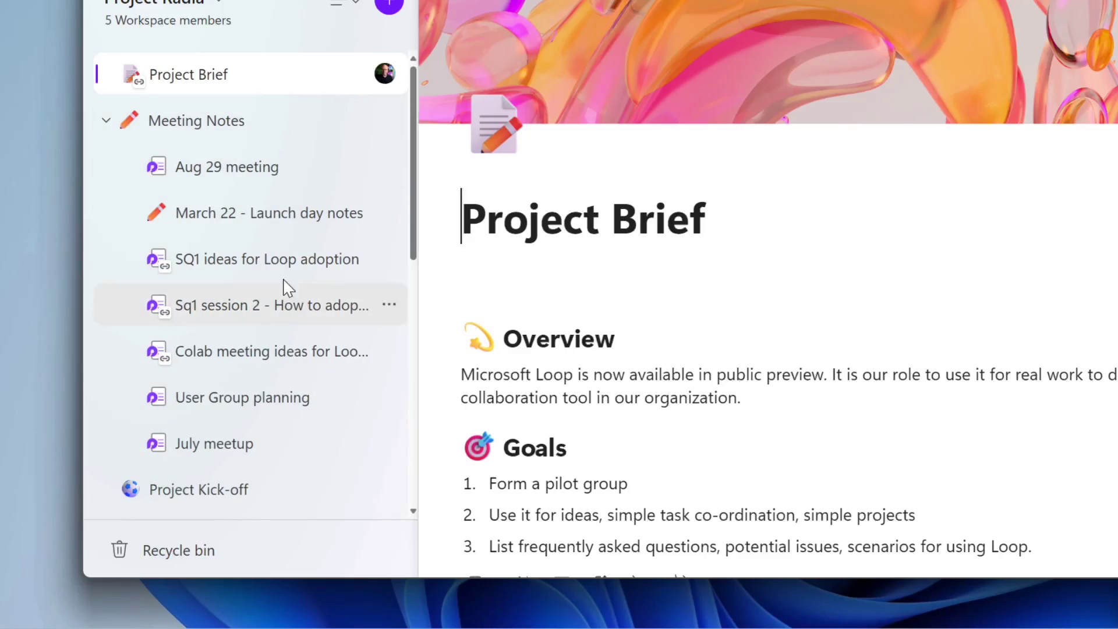
{"action": "scroll", "coordinate": [291, 302], "scroll_direction": "down", "scroll_amount": 6}
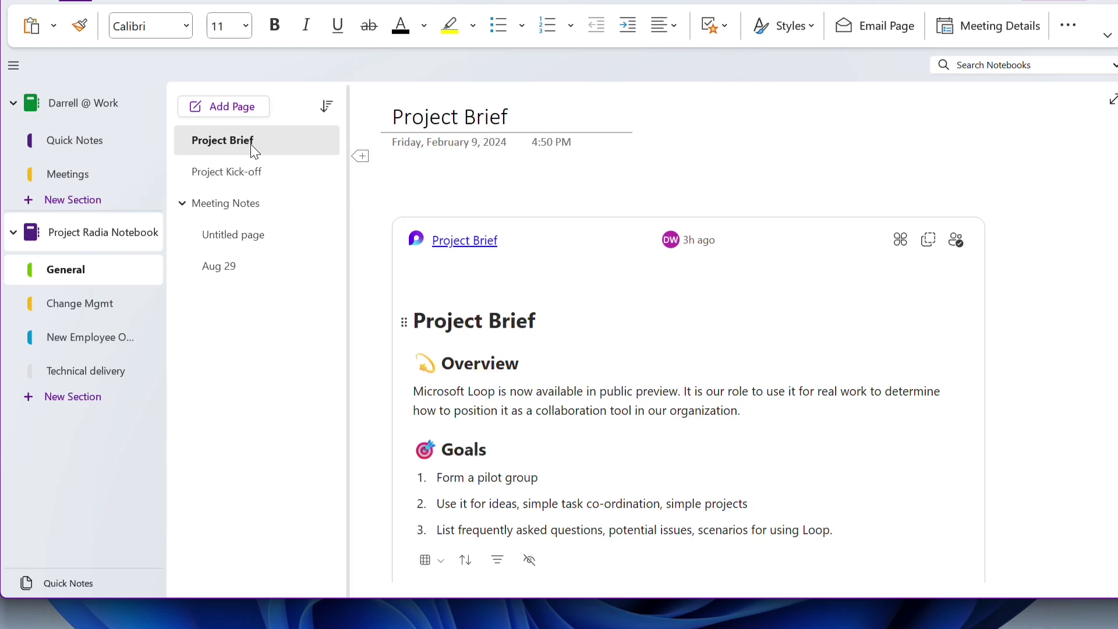
Step: Collapse the personal work notebook so only Project Radia Notebook sections remain listed
{"action": "left_click", "coordinate": [12, 105]}
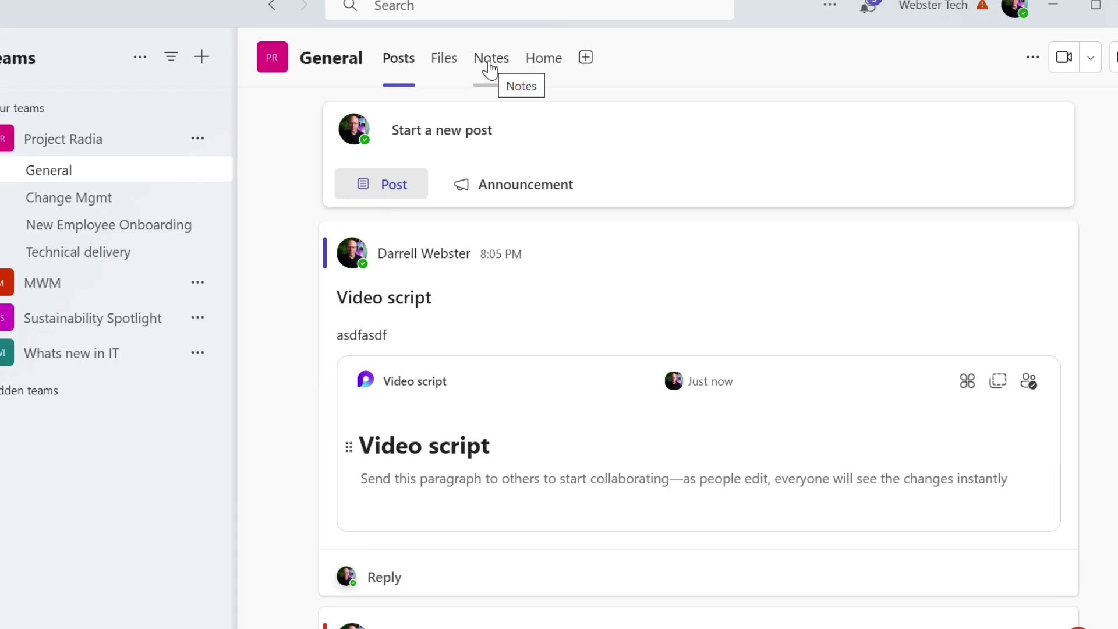
Step: Copy the Loop component from the Project Brief post in the General channel
{"action": "scroll", "coordinate": [450, 260], "scroll_direction": "down", "scroll_amount": 4}
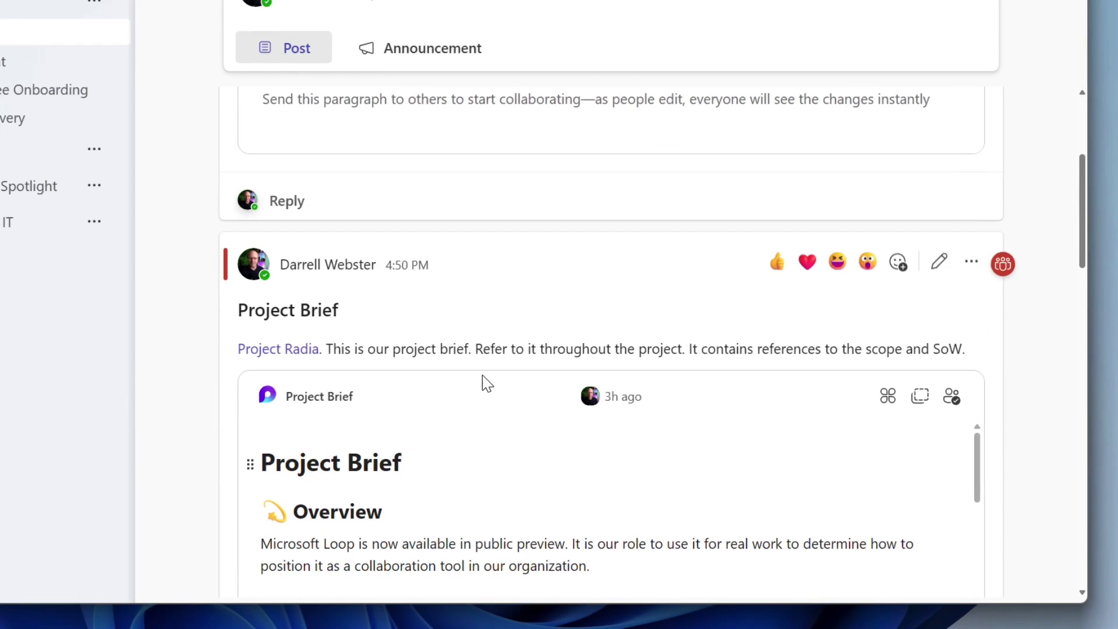
{"action": "scroll", "coordinate": [640, 367], "scroll_direction": "down", "scroll_amount": 1}
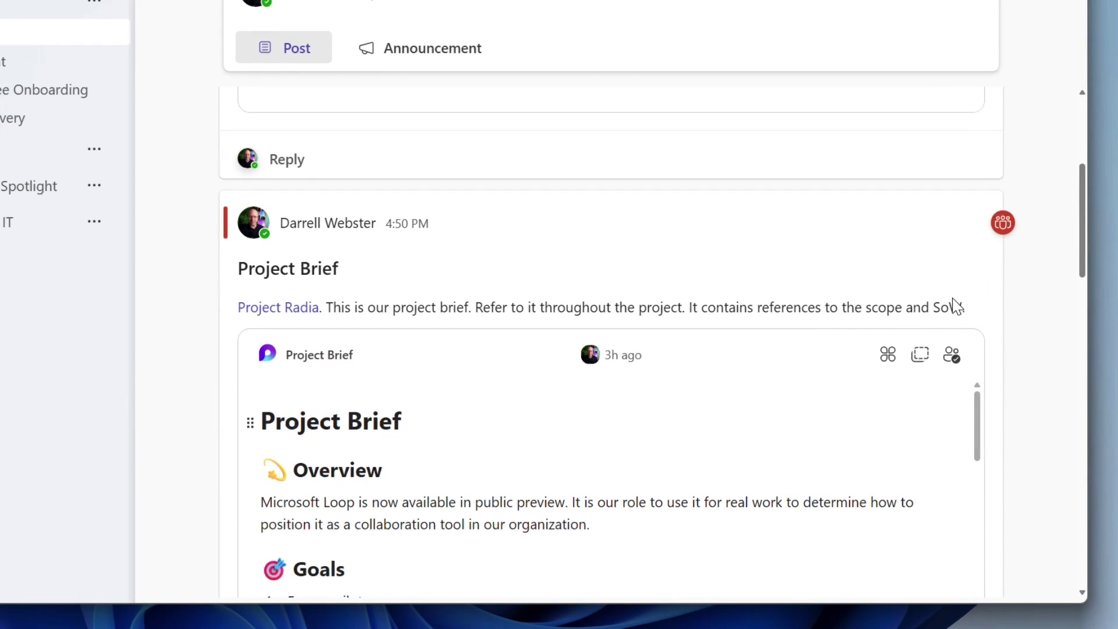
{"action": "scroll", "coordinate": [848, 322], "scroll_direction": "down", "scroll_amount": 1}
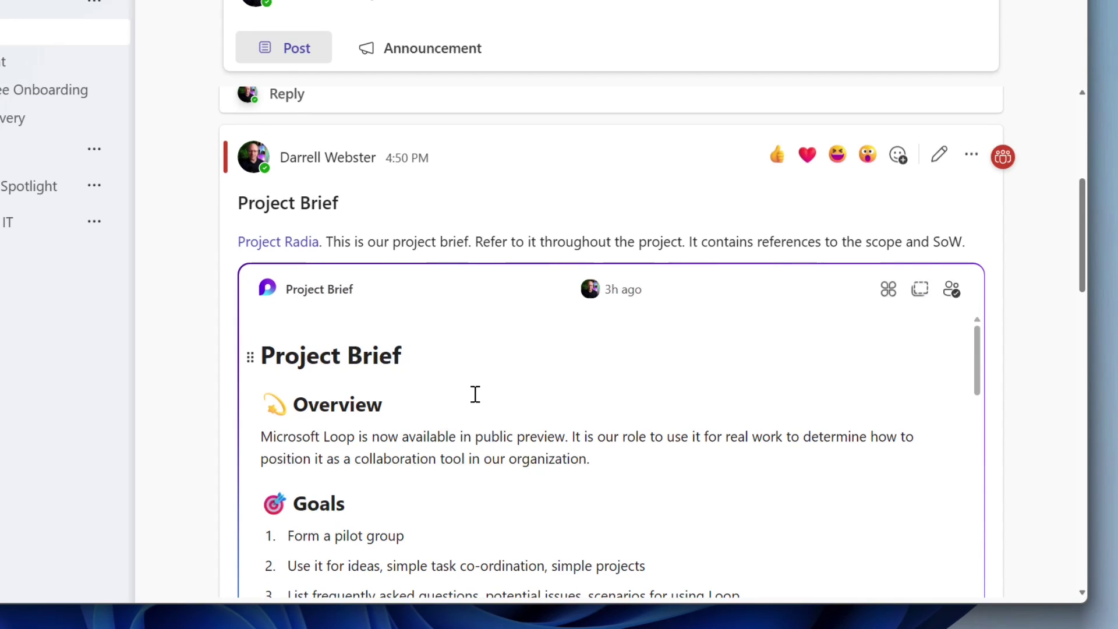
{"action": "scroll", "coordinate": [382, 391], "scroll_direction": "down", "scroll_amount": 3}
{"action": "scroll", "coordinate": [287, 402], "scroll_direction": "up", "scroll_amount": 2}
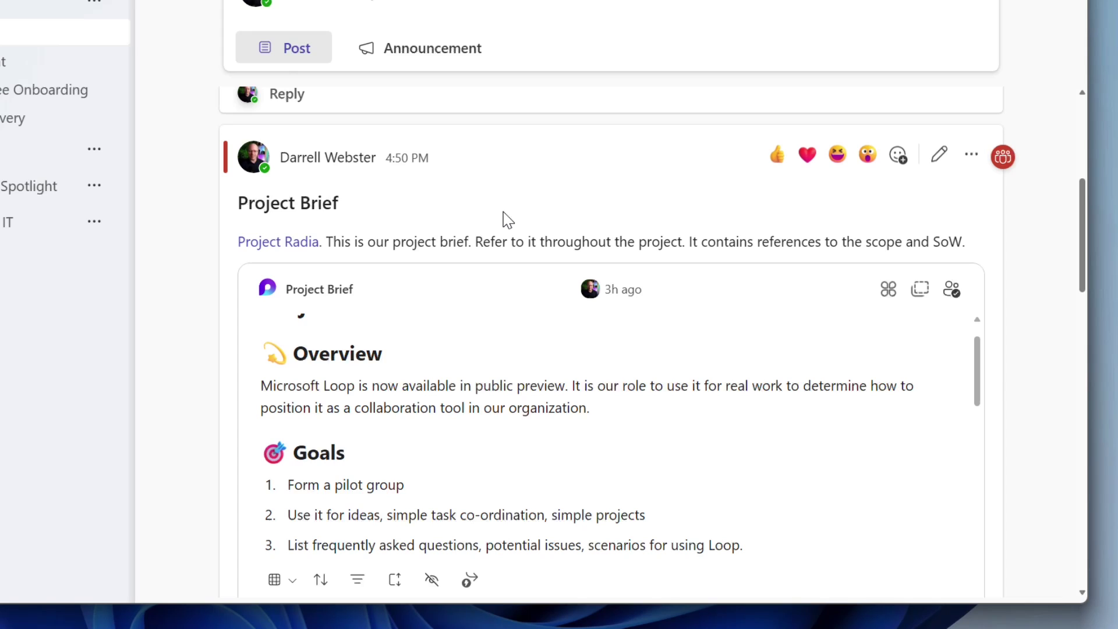
{"action": "left_click", "coordinate": [922, 294]}
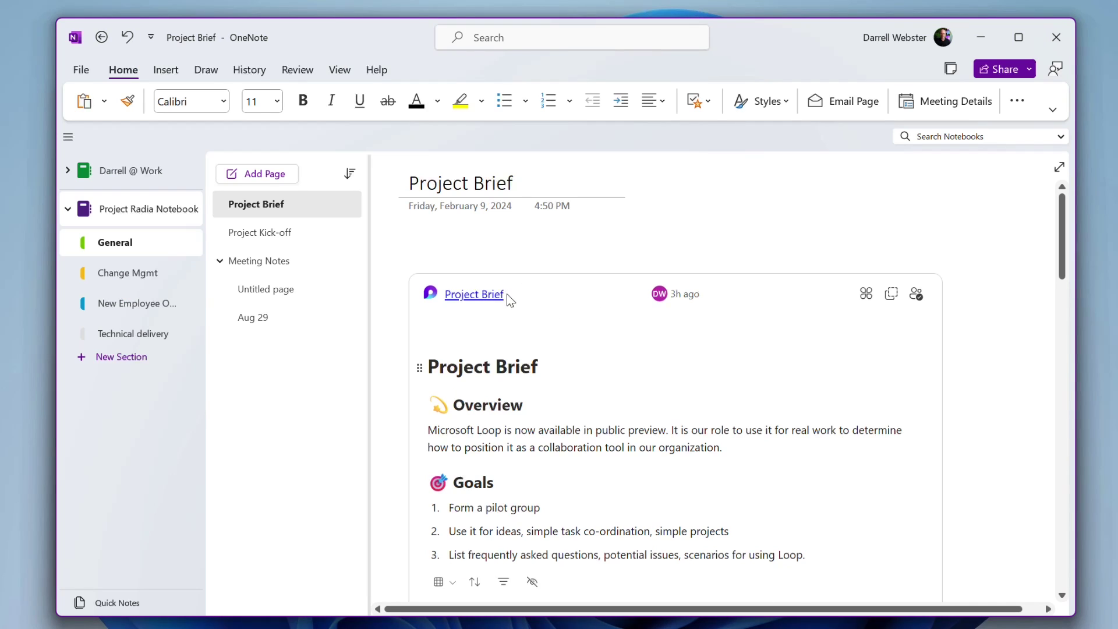
Step: Paste the Project Brief Loop component at the page bottom and insert it shared
{"action": "scroll", "coordinate": [966, 457], "scroll_direction": "down", "scroll_amount": 15}
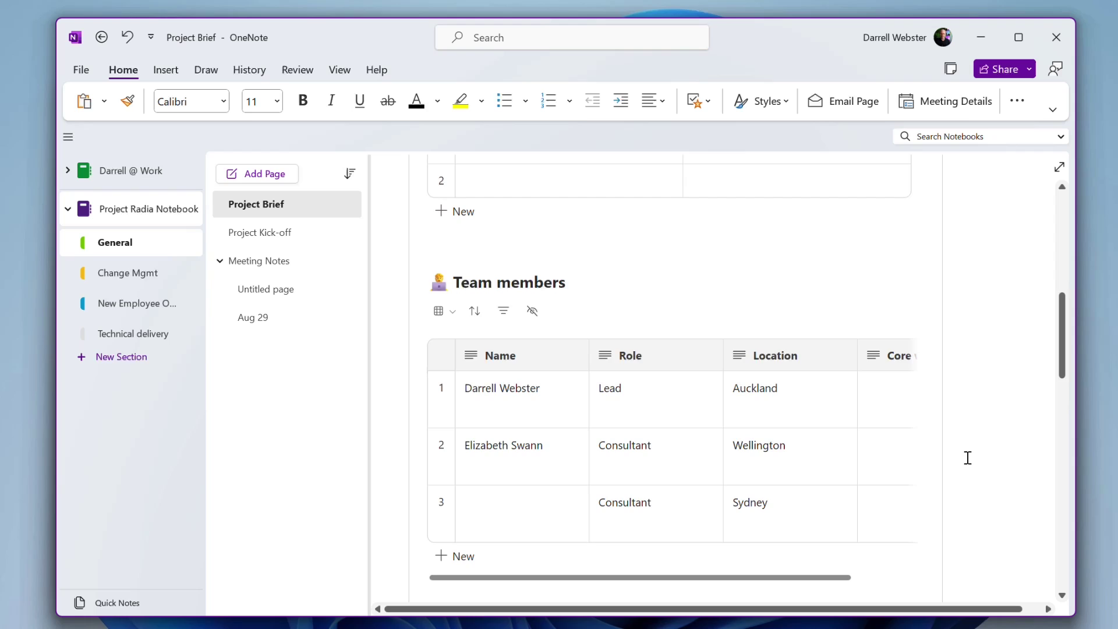
{"action": "scroll", "coordinate": [980, 463], "scroll_direction": "down", "scroll_amount": 5}
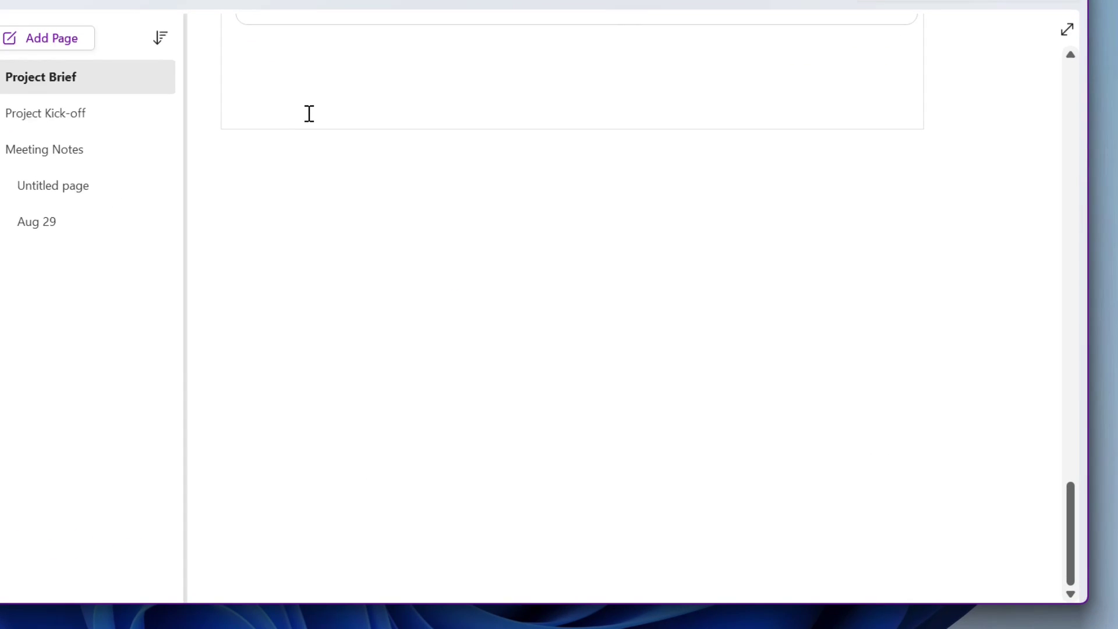
{"action": "key", "text": "ctrl+v"}
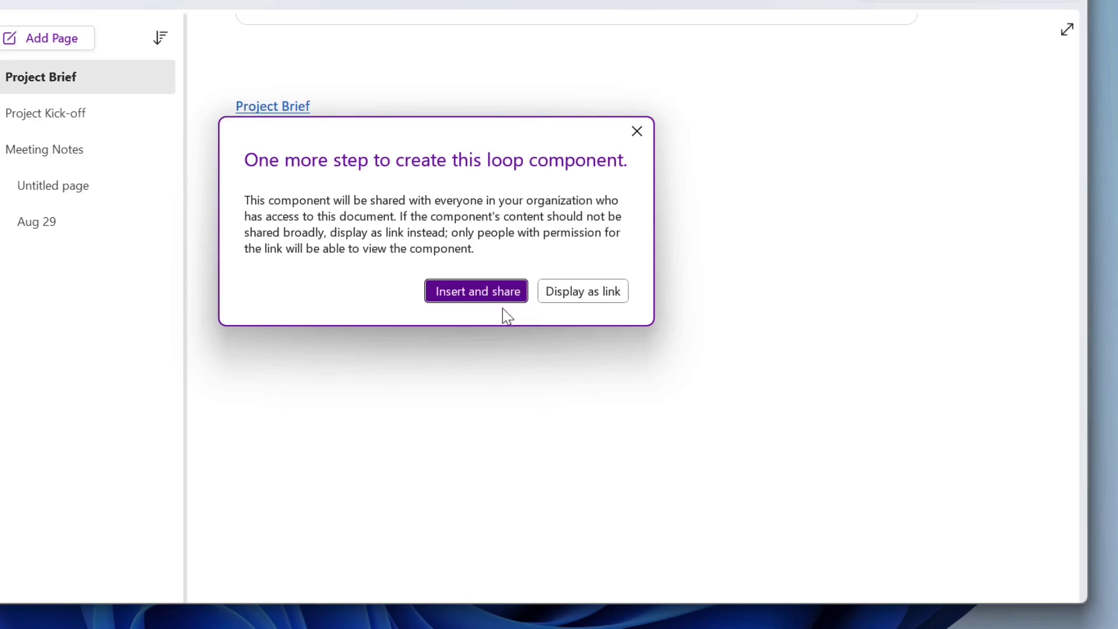
{"action": "left_click", "coordinate": [484, 298]}
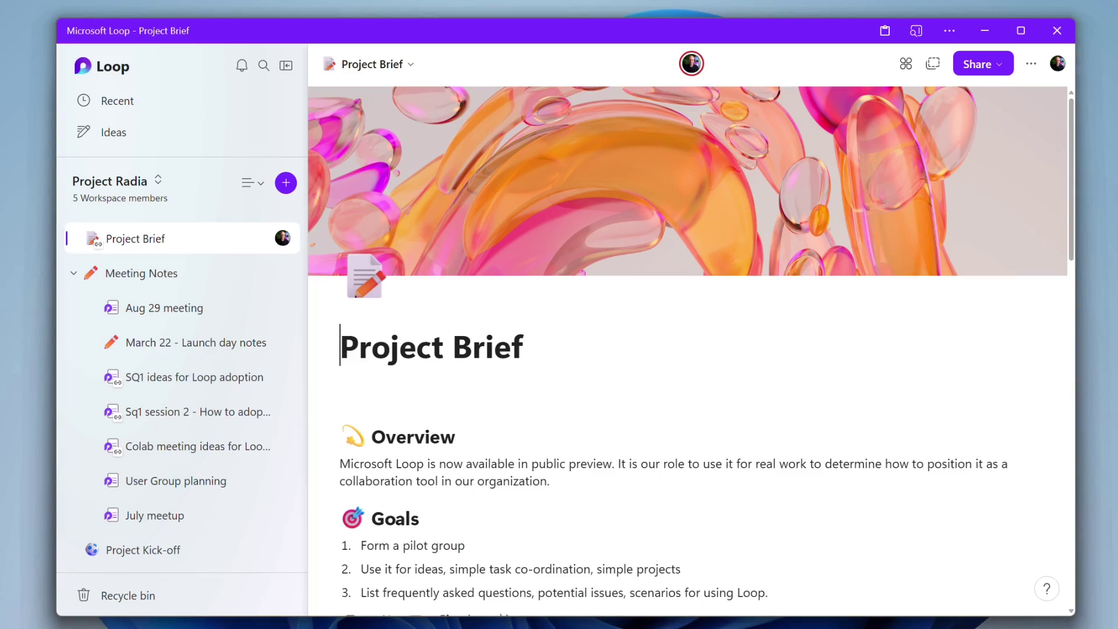
Step: Open the Aug 29 meeting in Loop, then OneNote's Aug 29 page embedding its tasks
{"action": "left_click", "coordinate": [157, 314]}
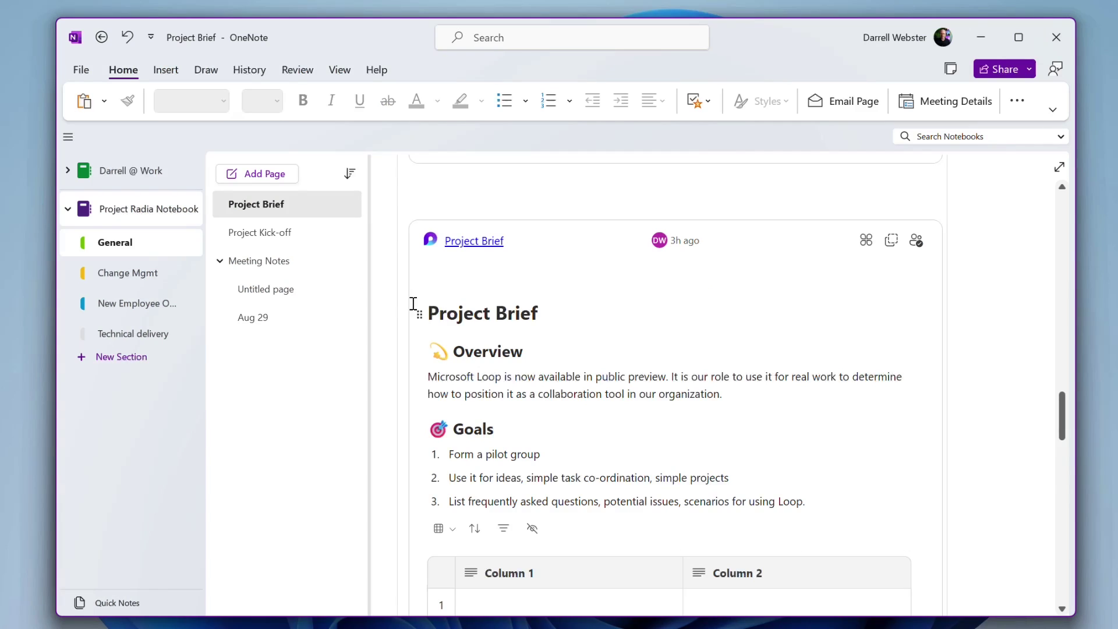
{"action": "left_click", "coordinate": [261, 319]}
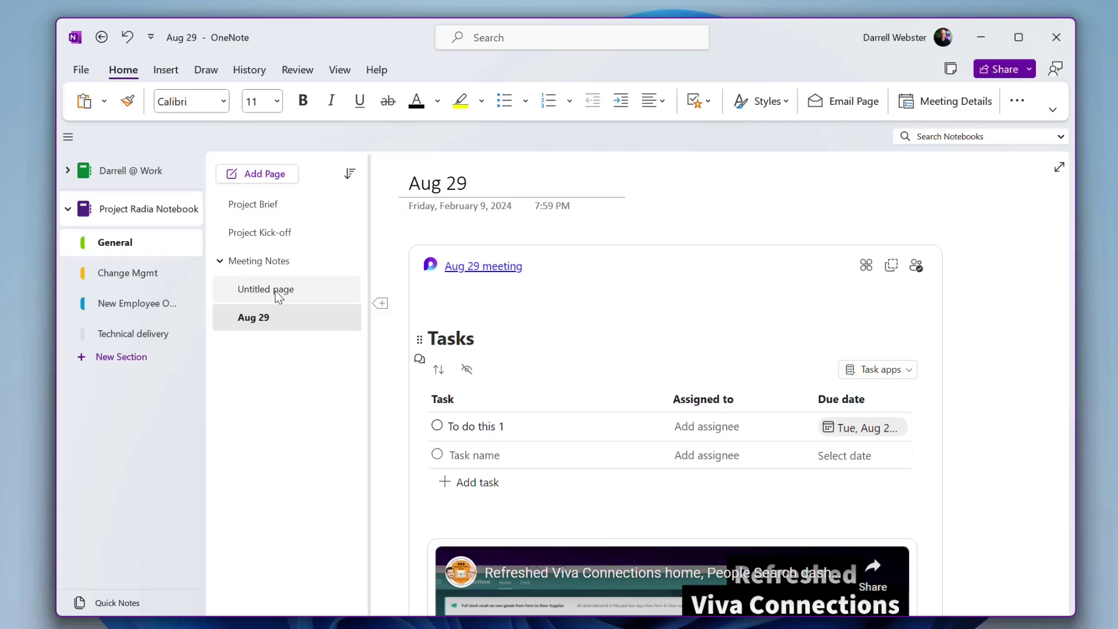
Step: On the blank Untitled page, show Meeting Details and open the date calendar
{"action": "left_click", "coordinate": [275, 291]}
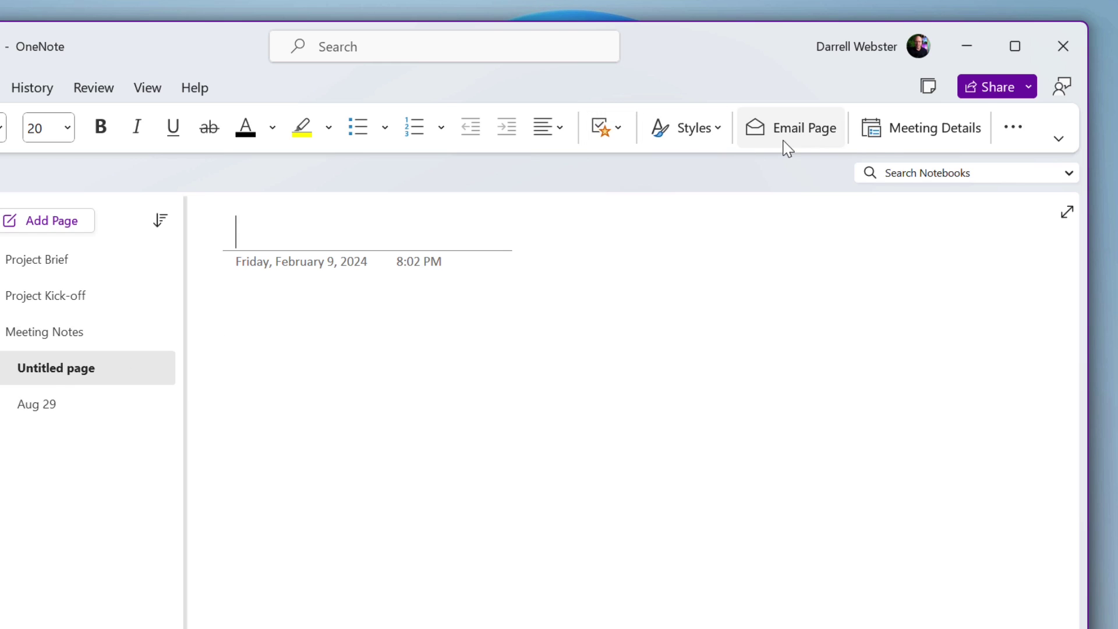
{"action": "left_click", "coordinate": [952, 142]}
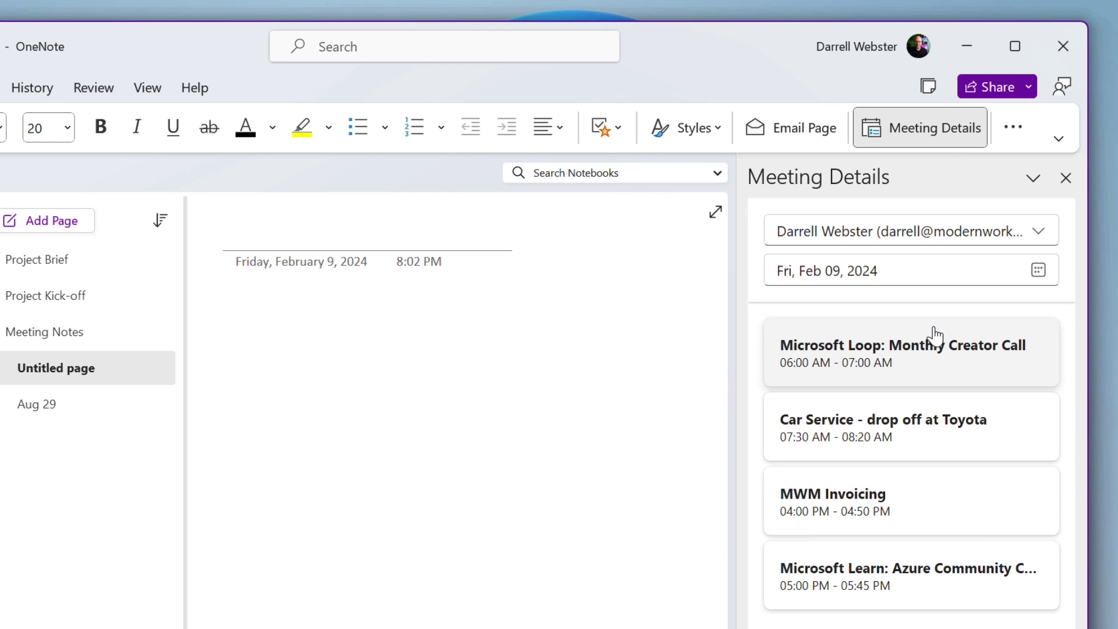
{"action": "left_click", "coordinate": [1038, 270]}
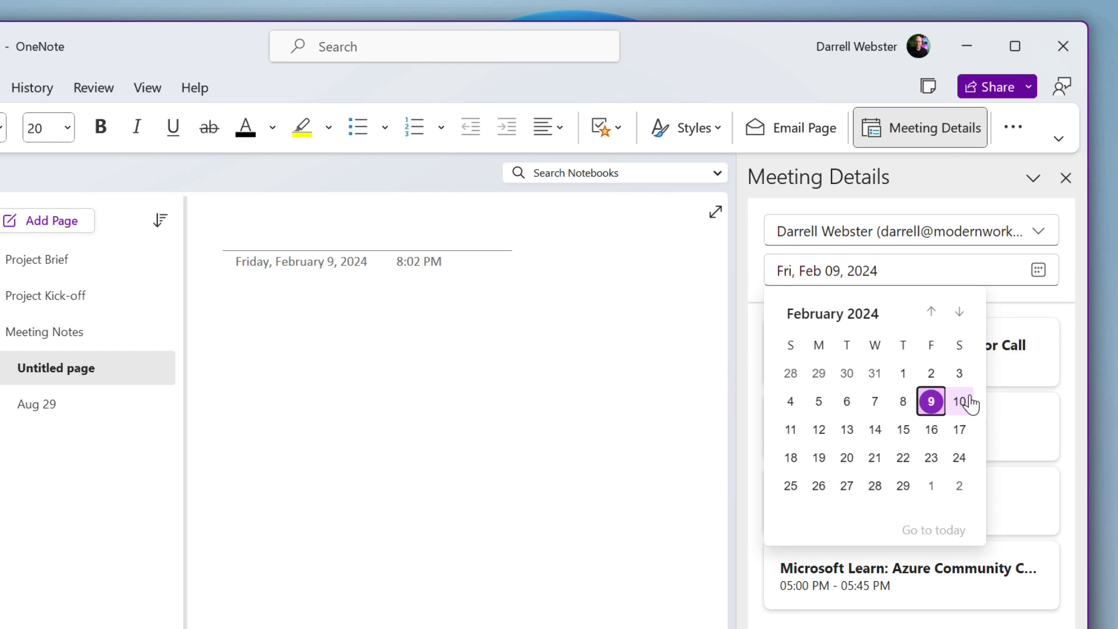
Step: Pick February 8, 2024 and open the Project Radia: NEO process review meeting's full details
{"action": "left_click", "coordinate": [903, 402]}
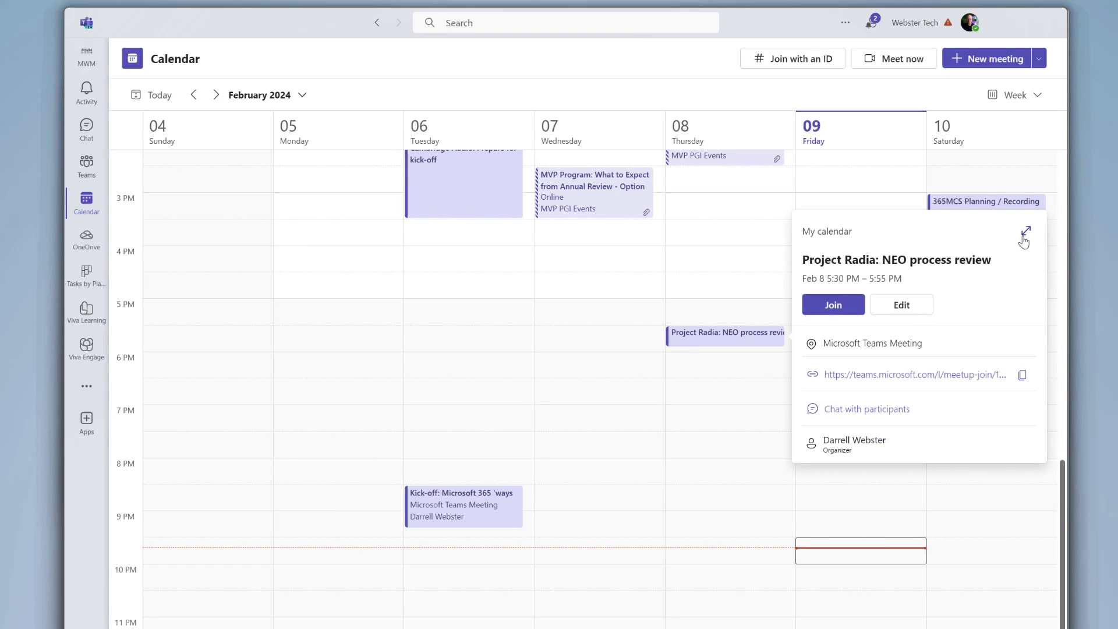
{"action": "left_click", "coordinate": [1025, 233]}
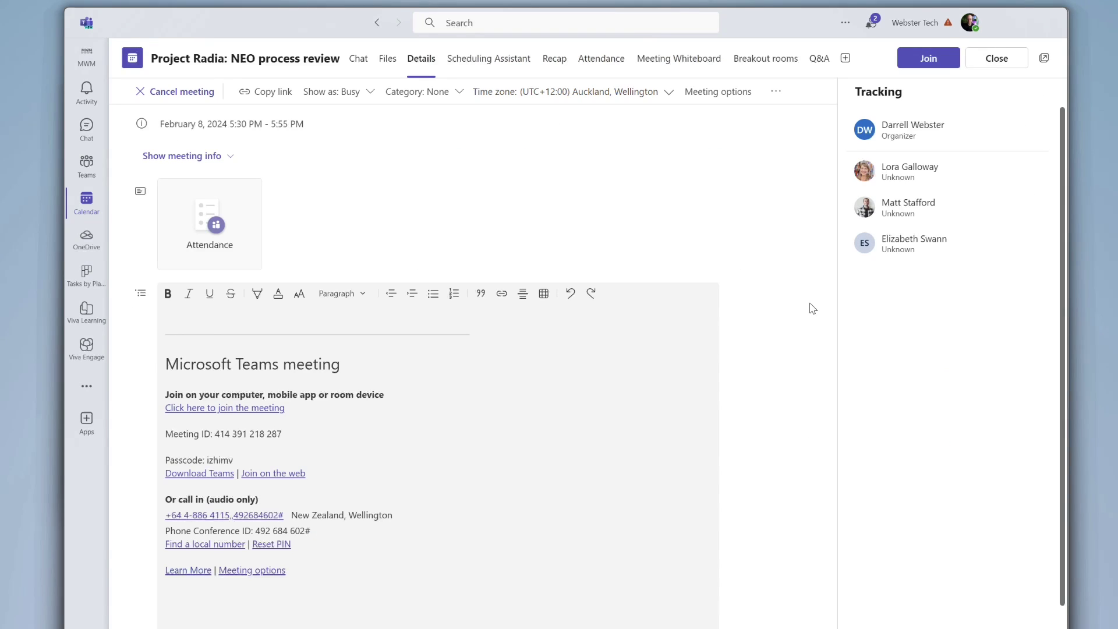
{"action": "scroll", "coordinate": [813, 309], "scroll_direction": "down", "scroll_amount": 5}
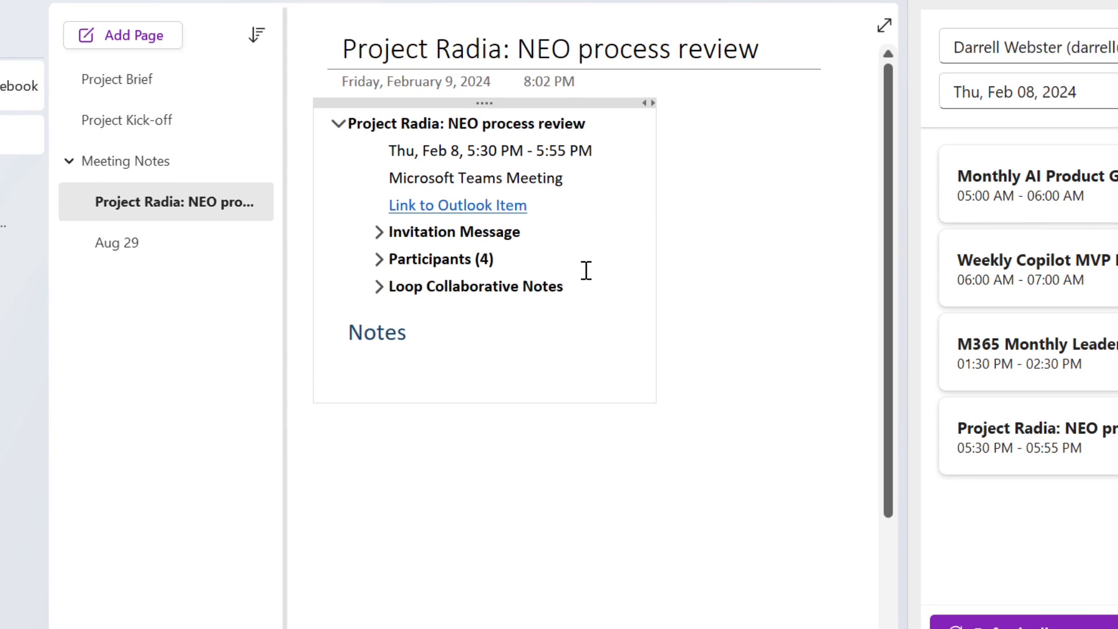
Step: Expand Participants (4) and mark the second and third participants as attended
{"action": "left_click", "coordinate": [379, 233]}
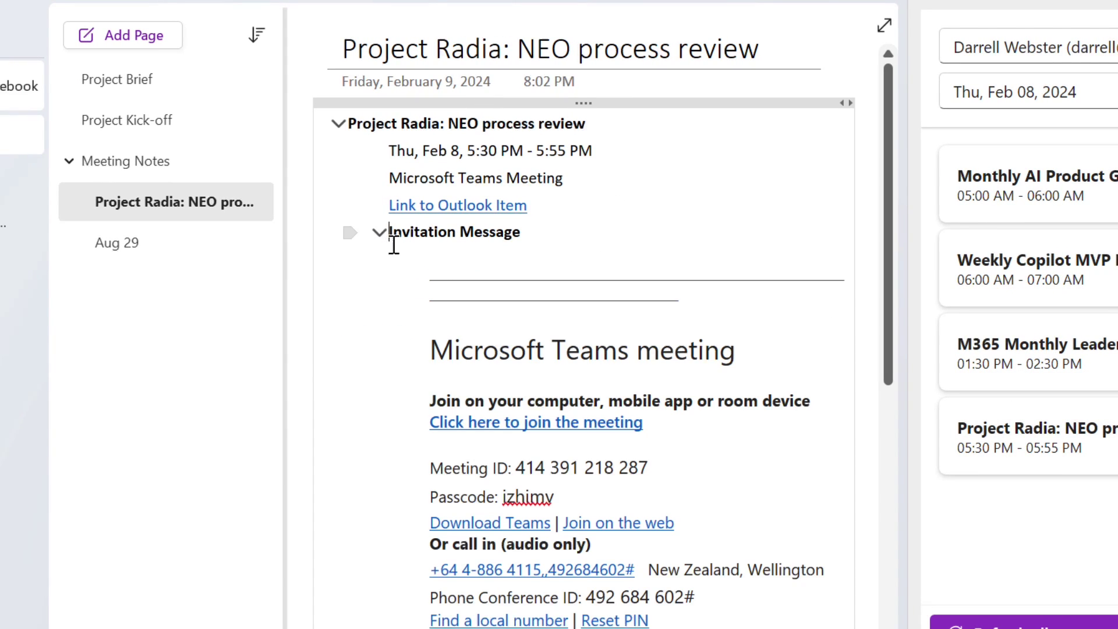
{"action": "left_click", "coordinate": [378, 234]}
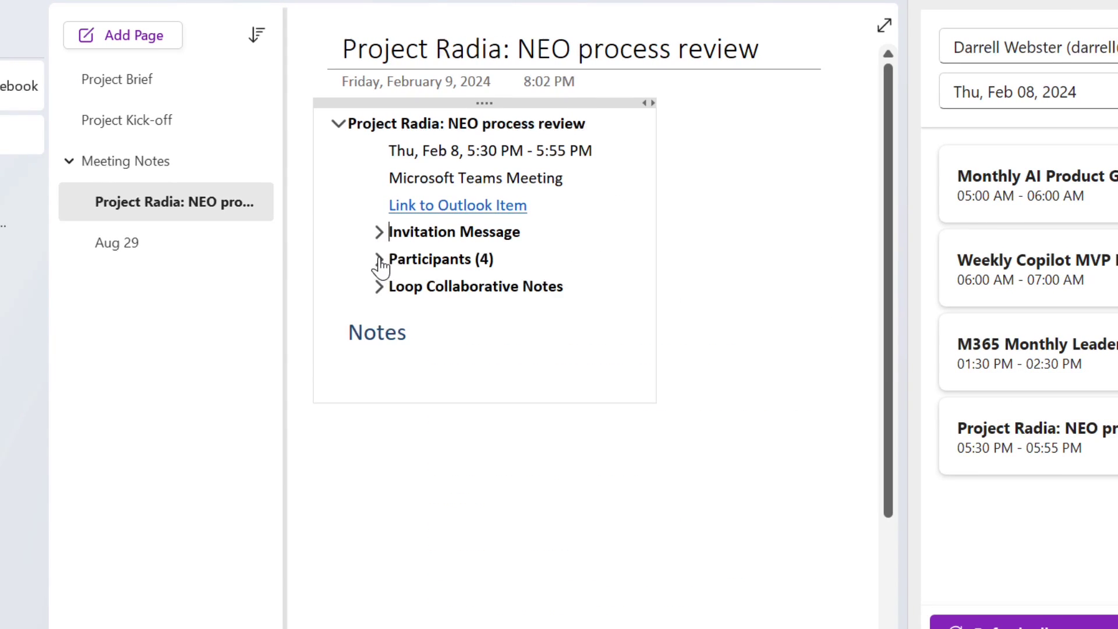
{"action": "left_click", "coordinate": [379, 260]}
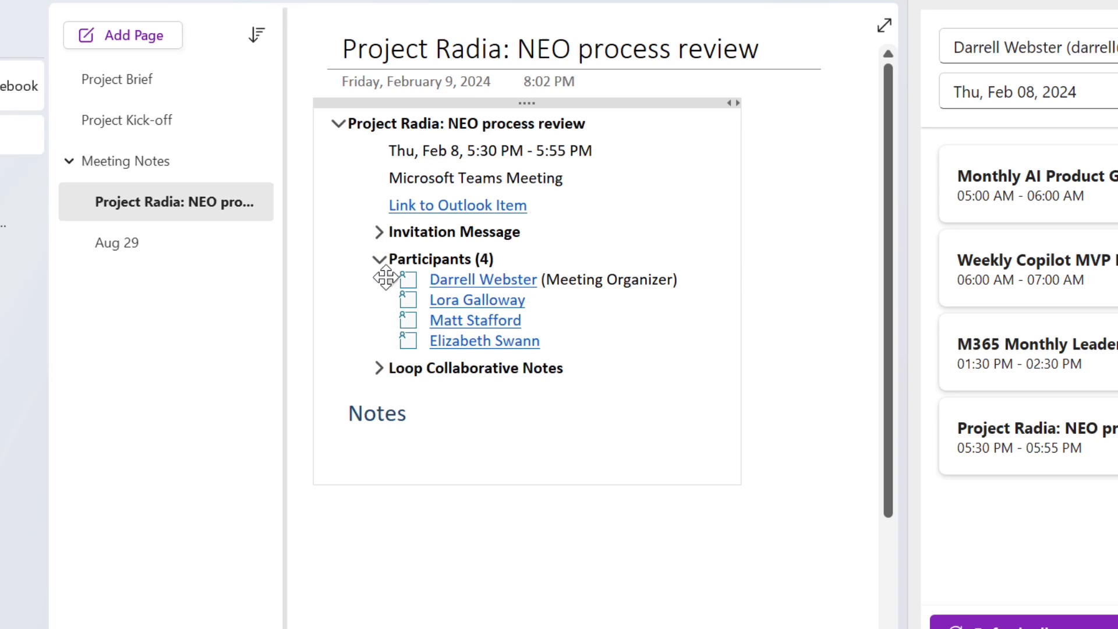
{"action": "left_click", "coordinate": [408, 302]}
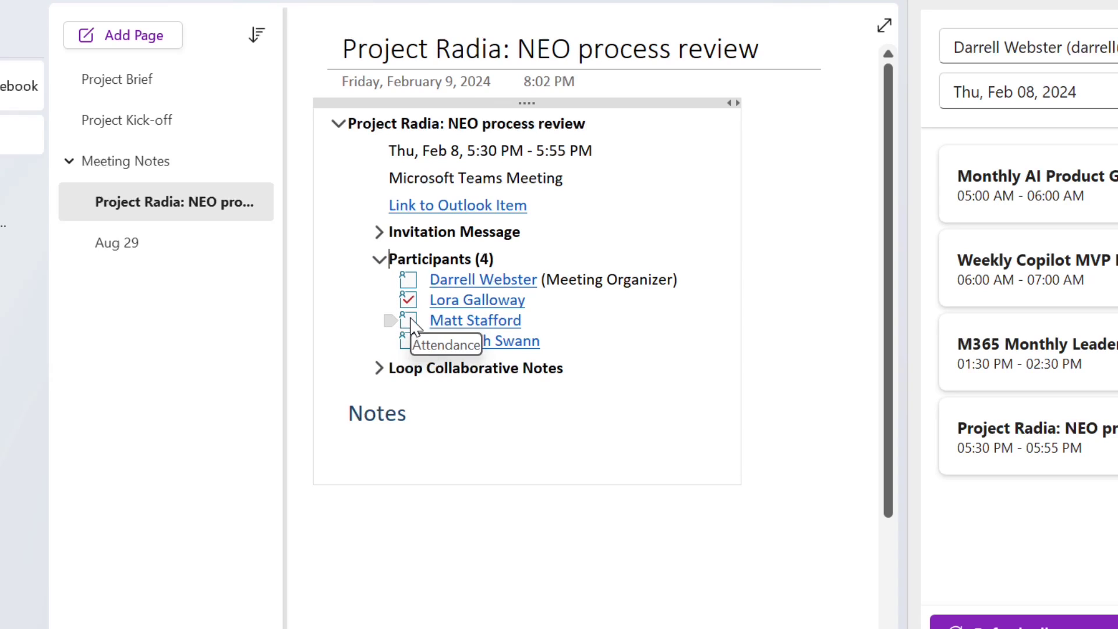
{"action": "left_click", "coordinate": [408, 321]}
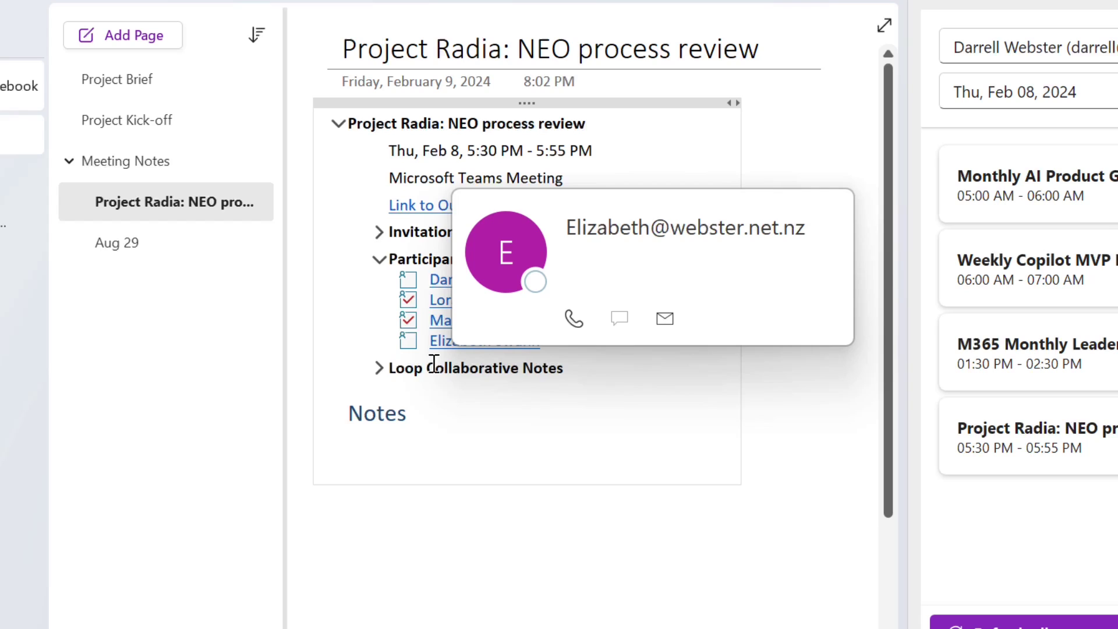
Step: Expand Loop Collaborative Notes, close Meeting Details, and go to the Change Mgmt section
{"action": "left_click", "coordinate": [379, 368]}
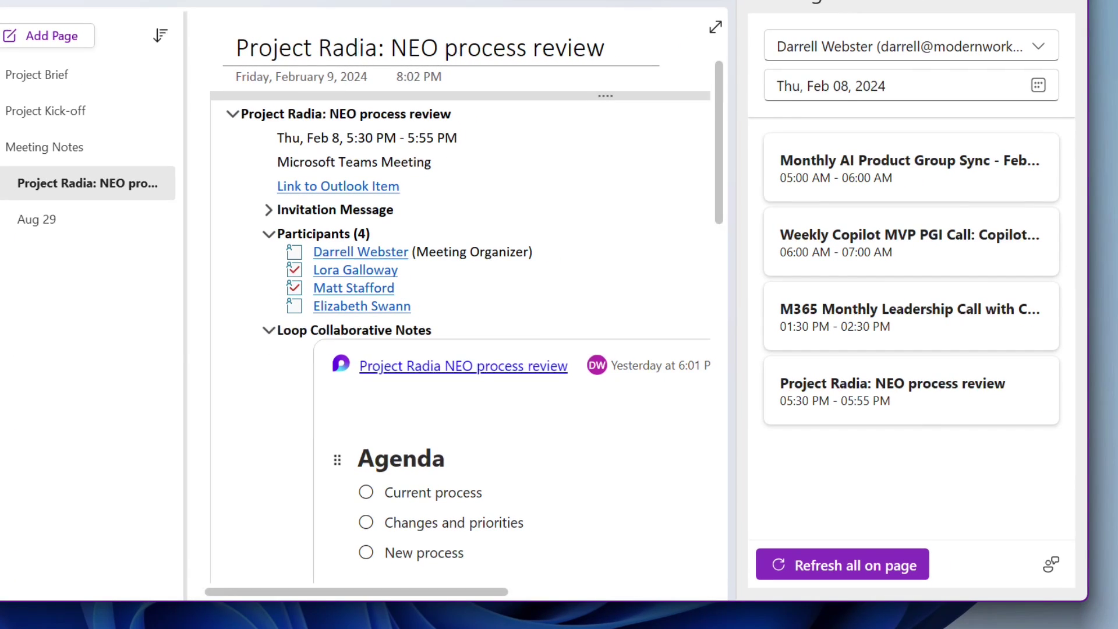
{"action": "left_click", "coordinate": [1066, 3]}
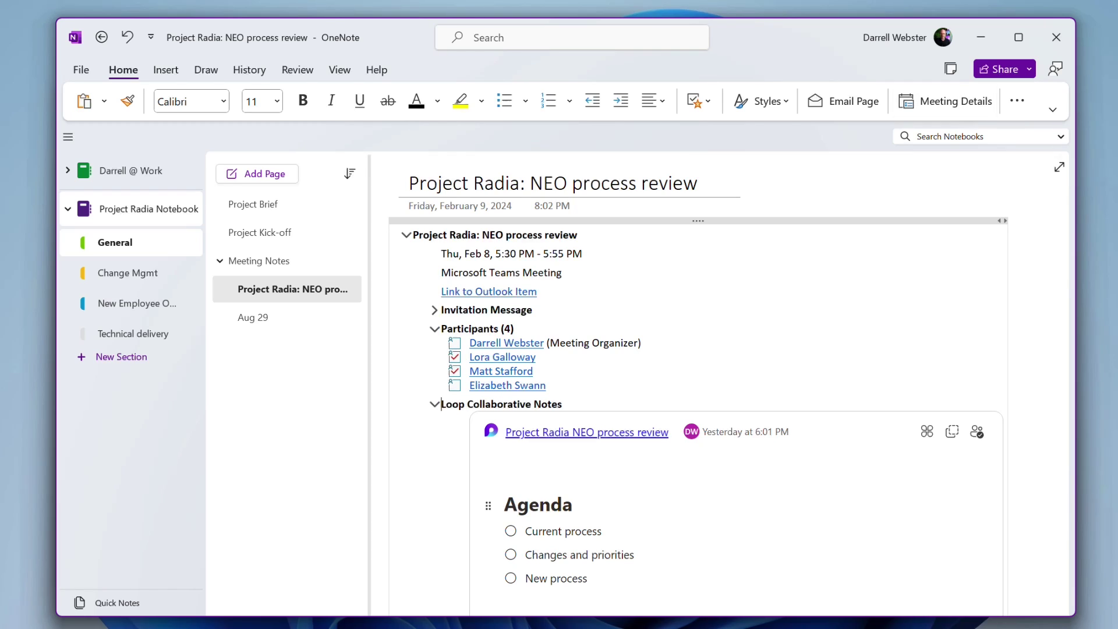
{"action": "left_click", "coordinate": [131, 273]}
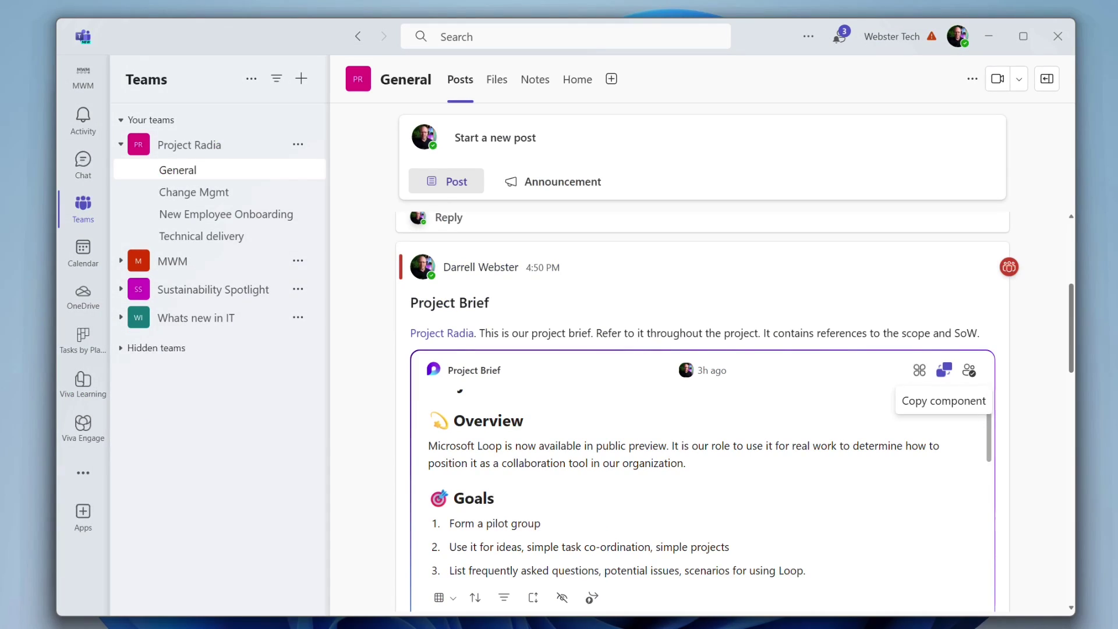
Step: Switch to the Change Mgmt channel under the Project Radia team
{"action": "left_click", "coordinate": [203, 195]}
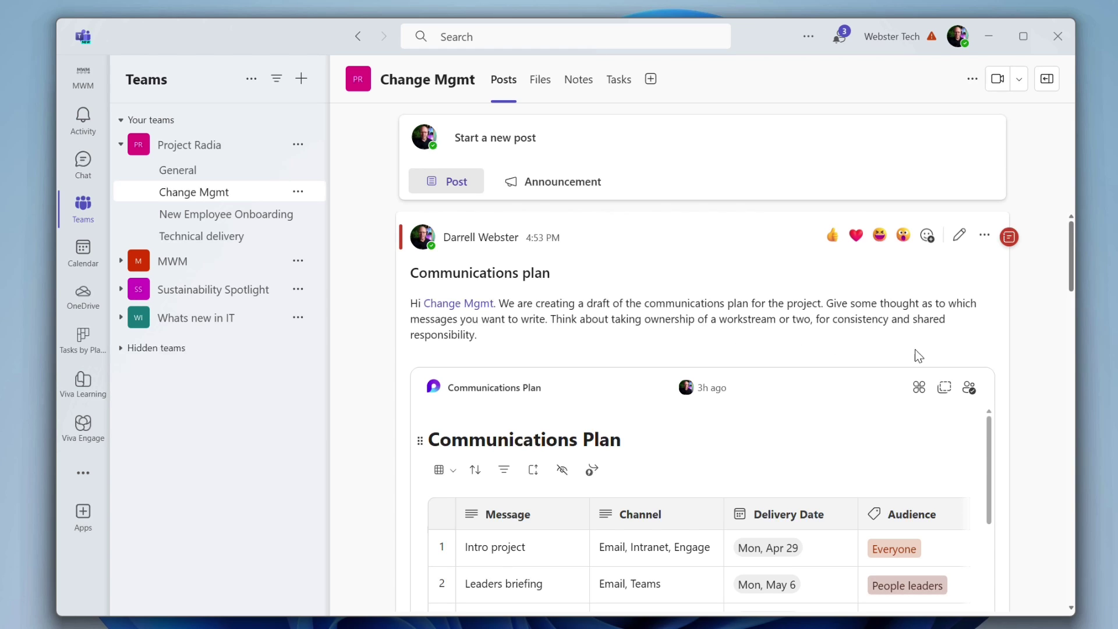
Step: Start a reply to the Communications plan post, then list the Brewing good coffee and Communications Plan Loop files
{"action": "scroll", "coordinate": [918, 356], "scroll_direction": "down", "scroll_amount": 5}
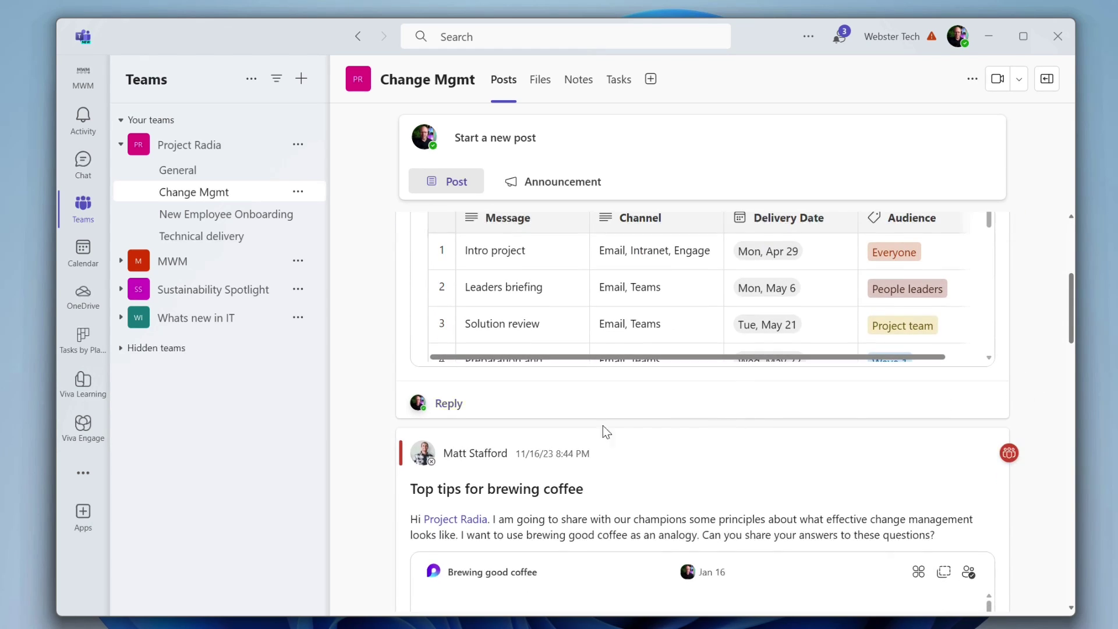
{"action": "left_click", "coordinate": [450, 403]}
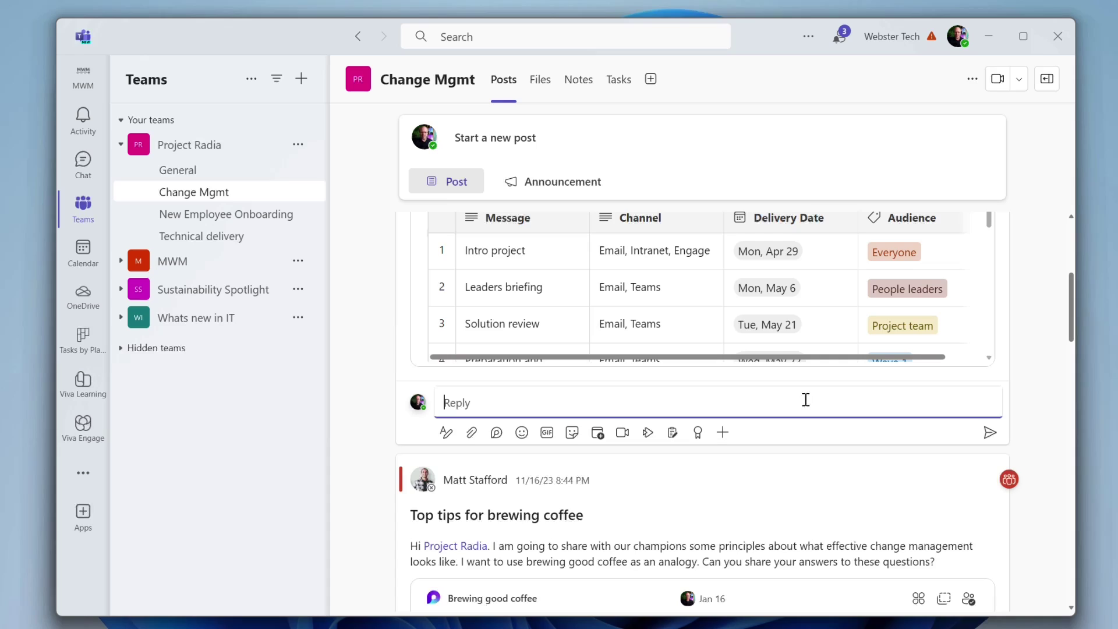
{"action": "scroll", "coordinate": [973, 374], "scroll_direction": "up", "scroll_amount": 3}
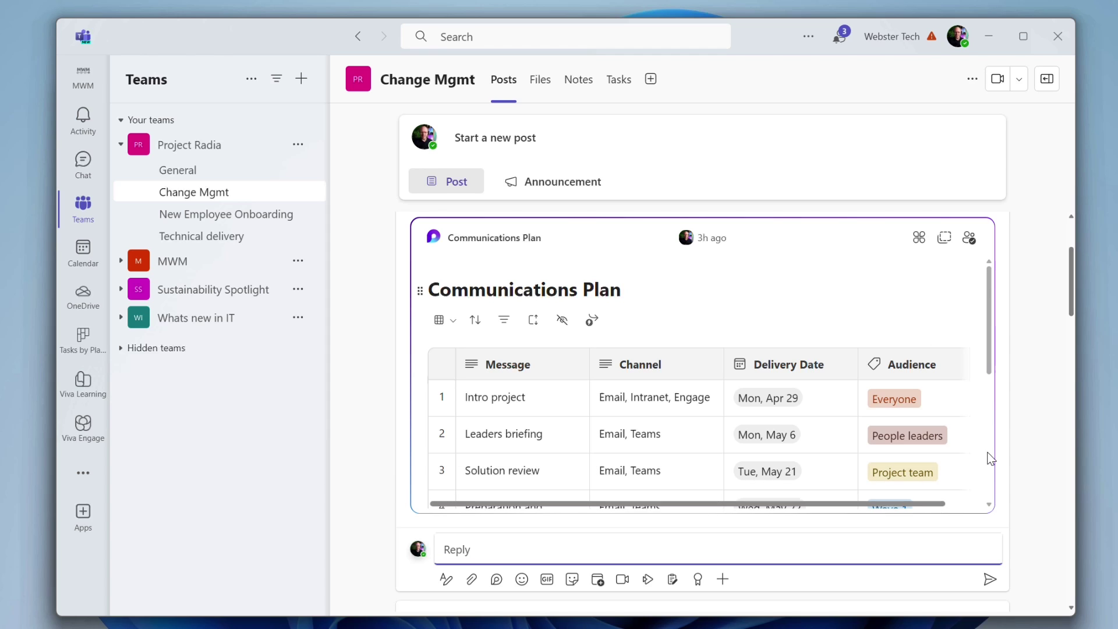
{"action": "left_click", "coordinate": [540, 79]}
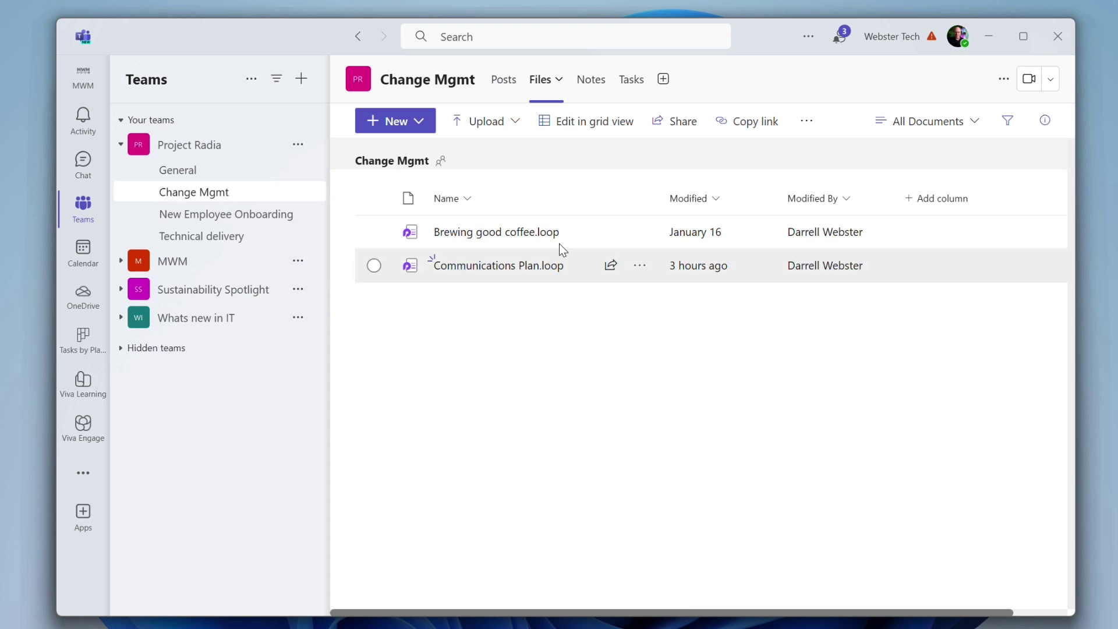
Step: Open the Change Mgmt Notes tab with the Project Radia Notebook's section and page pane showing
{"action": "left_click", "coordinate": [600, 87]}
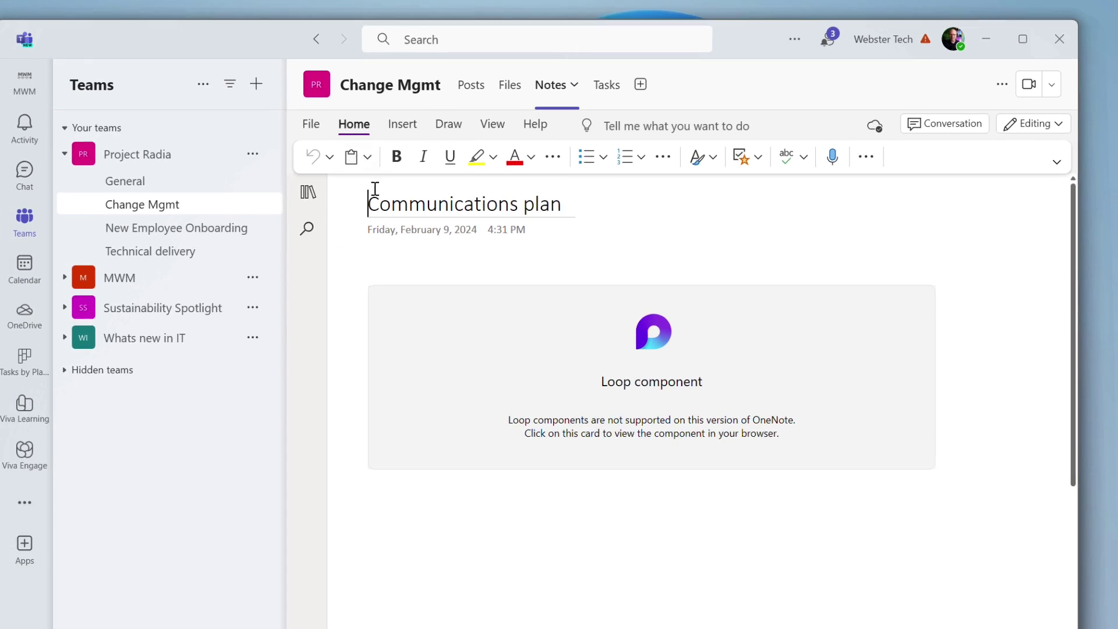
{"action": "left_click", "coordinate": [350, 181]}
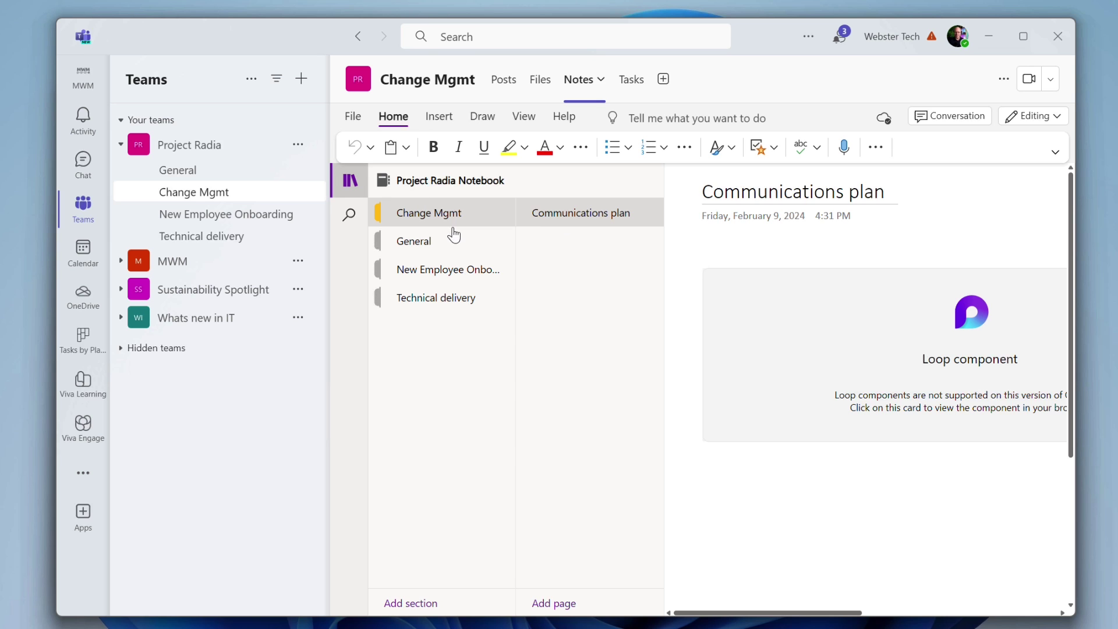
Step: Open the Project Radia: NEO process review page in the General section and scroll through its Loop notes
{"action": "left_click", "coordinate": [430, 243]}
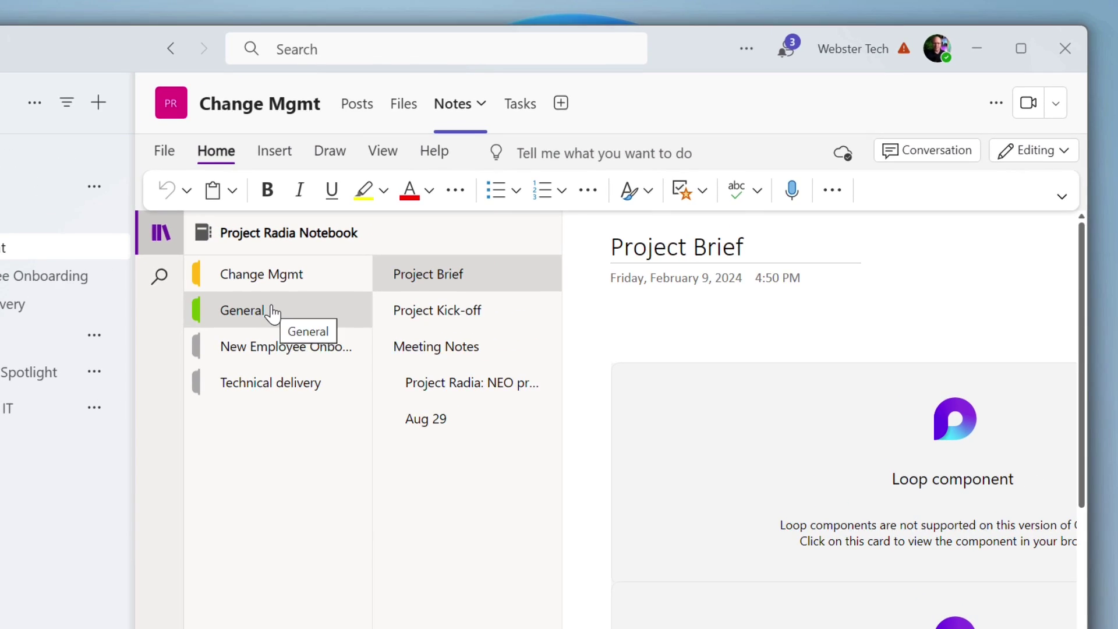
{"action": "left_click", "coordinate": [454, 387]}
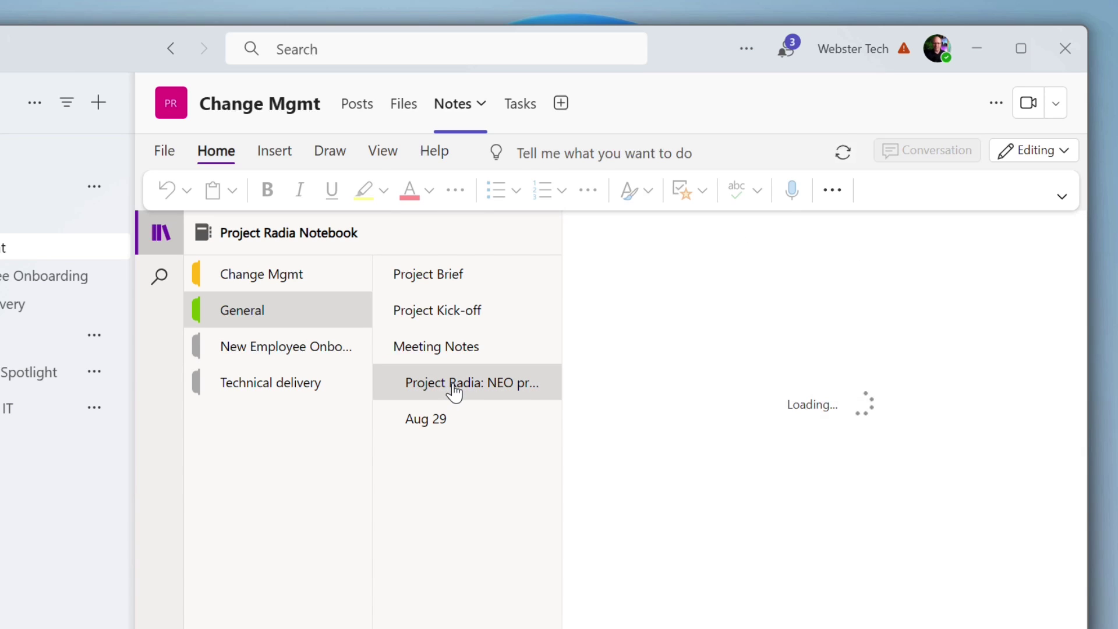
{"action": "scroll", "coordinate": [714, 541], "scroll_direction": "down", "scroll_amount": 10}
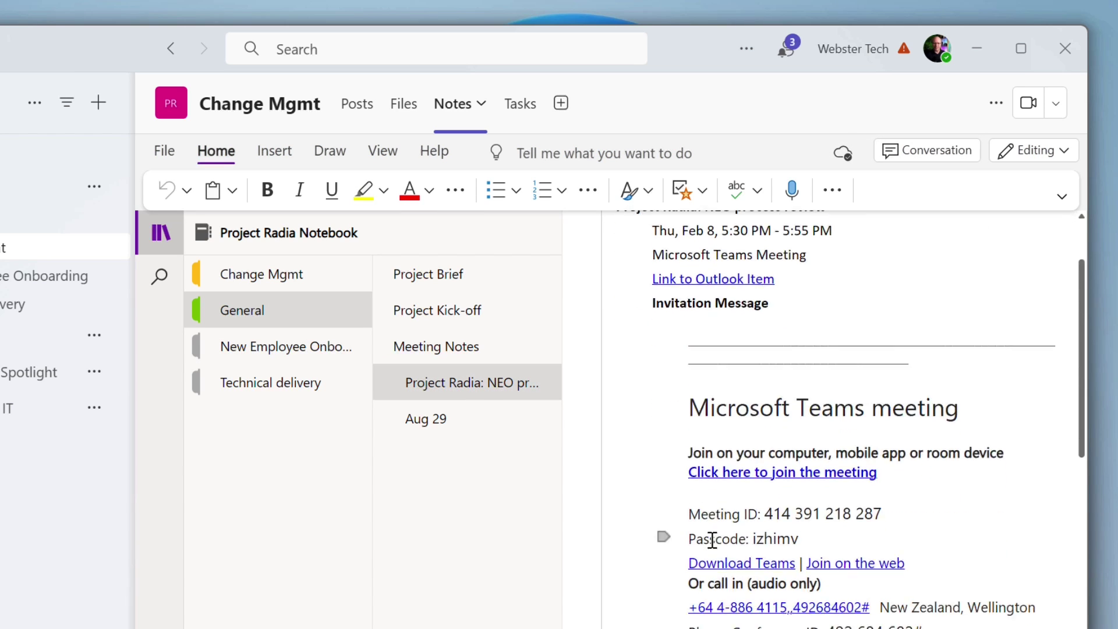
{"action": "scroll", "coordinate": [751, 479], "scroll_direction": "up", "scroll_amount": 4}
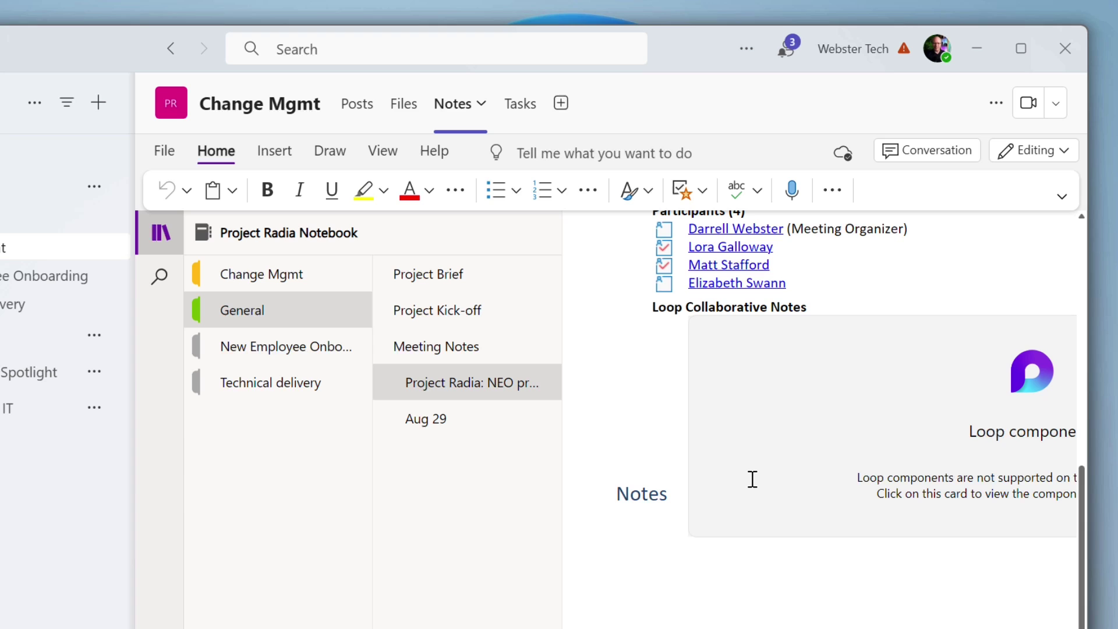